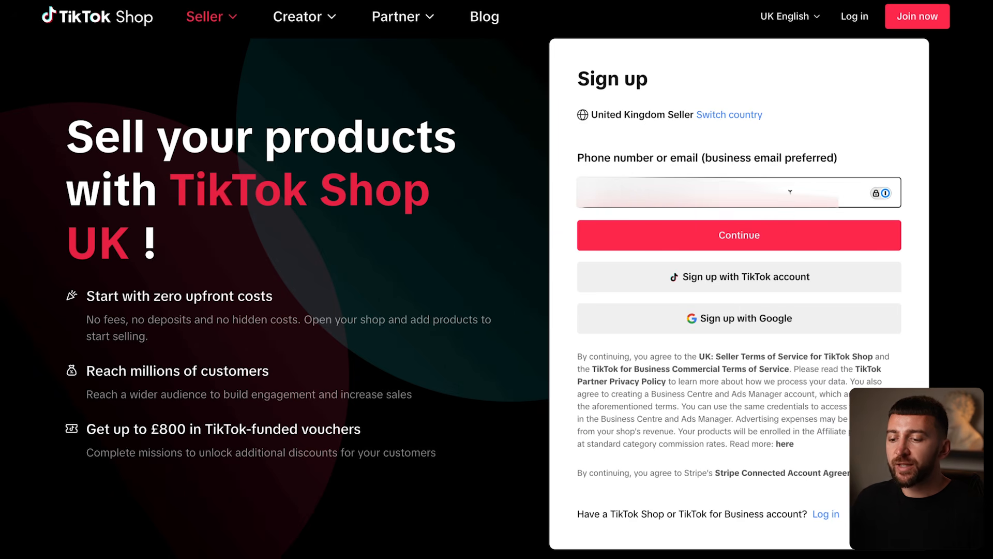
Step: Submit the business email in the United Kingdom seller sign-up form for TikTok Shop
click(750, 241)
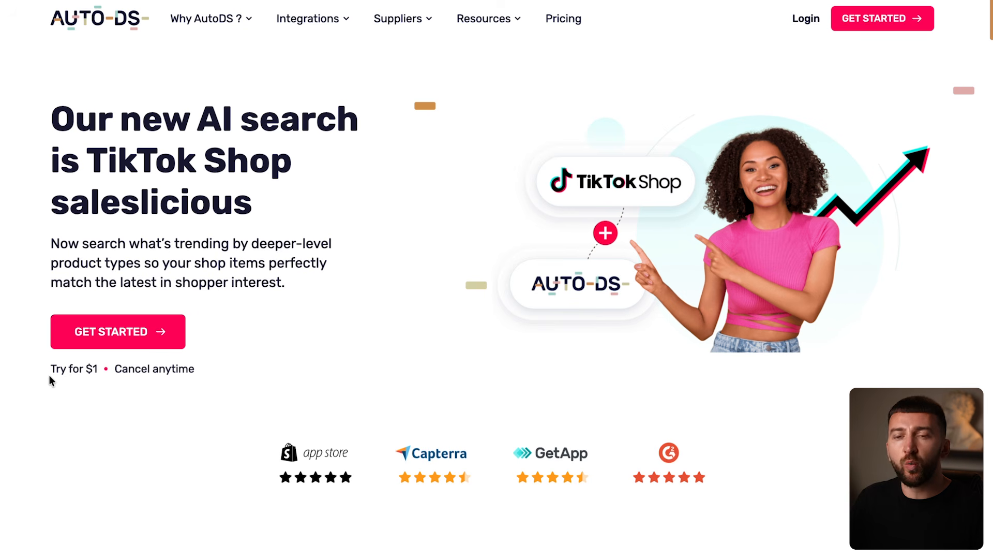
Step: Switch to AutoDS, look over its subscription plans, and go from the trial sign-up to the existing-account login
scroll(415, 206, down, 20)
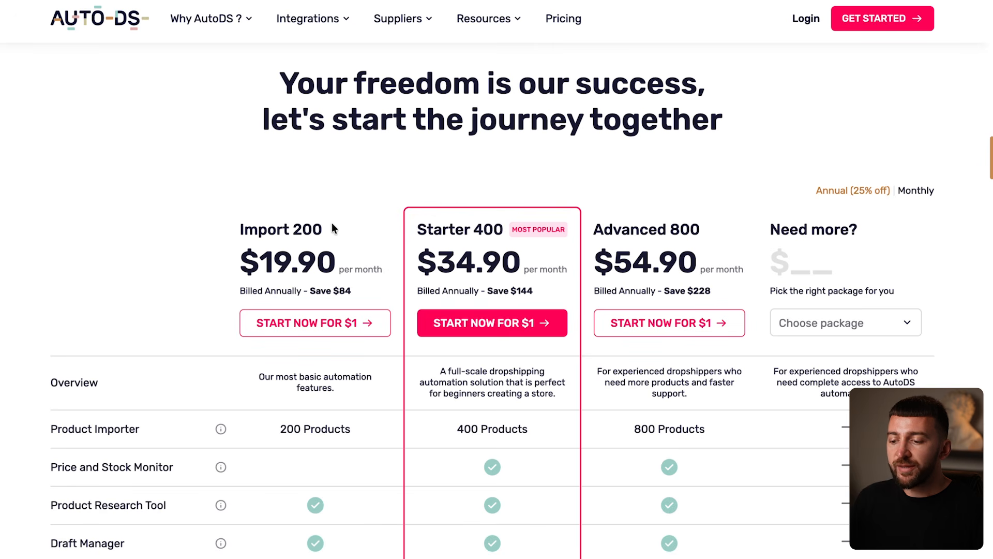
scroll(848, 190, up, 20)
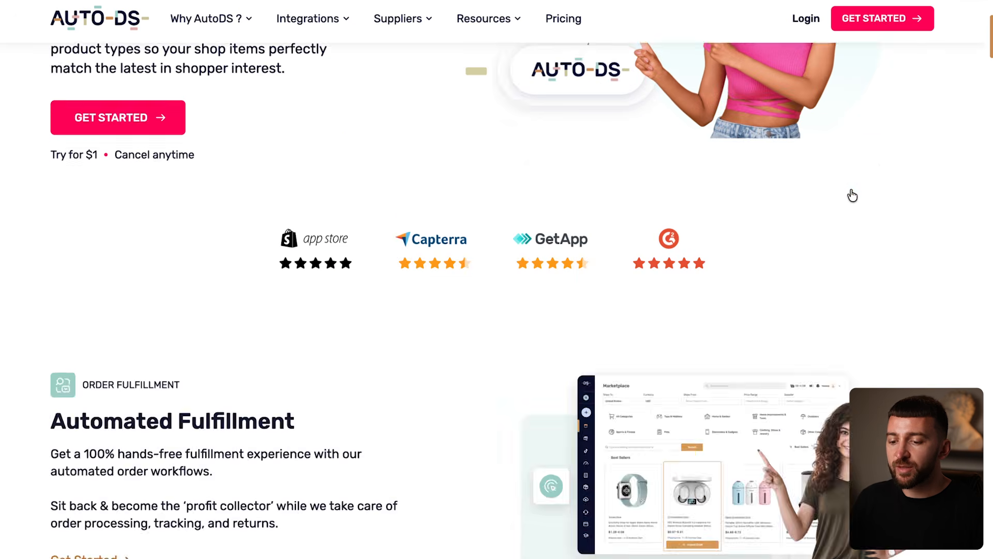
click(886, 19)
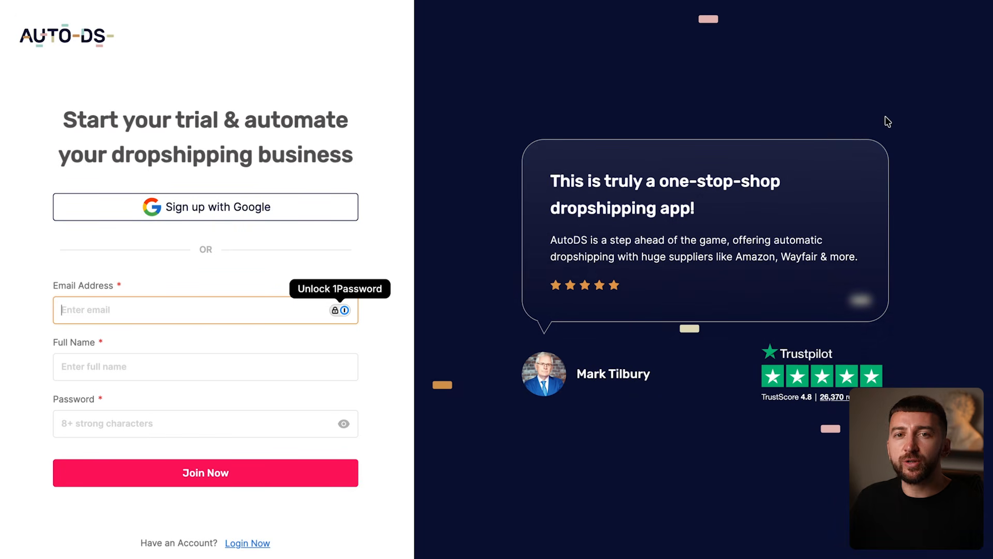
click(260, 543)
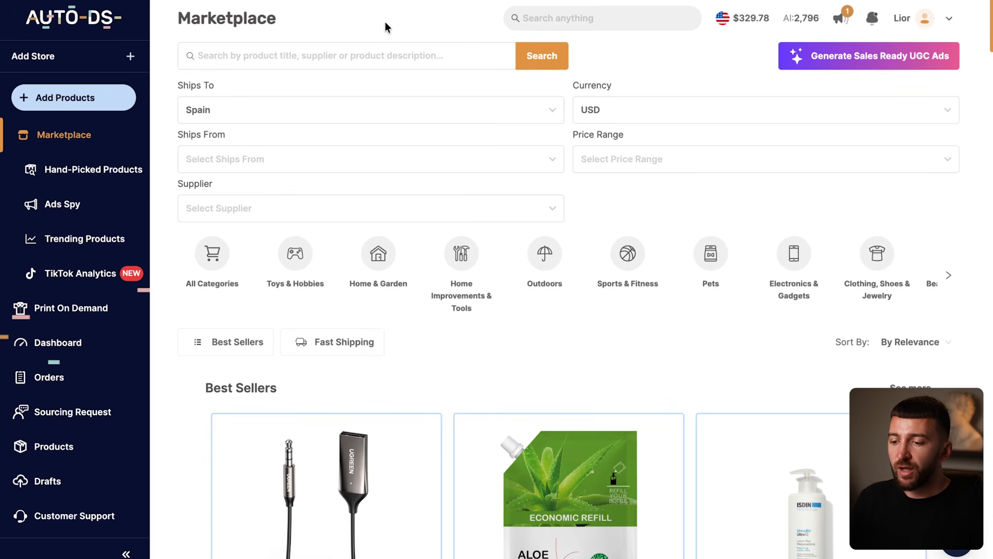
Step: Start adding a new TikTok Shop store in AutoDS and set the shop type to Other countries
click(67, 57)
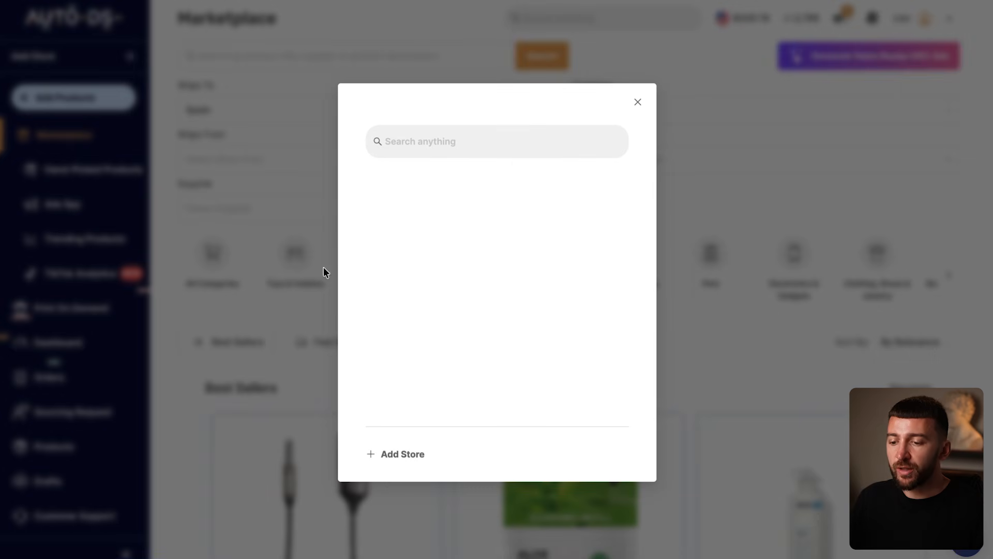
click(405, 453)
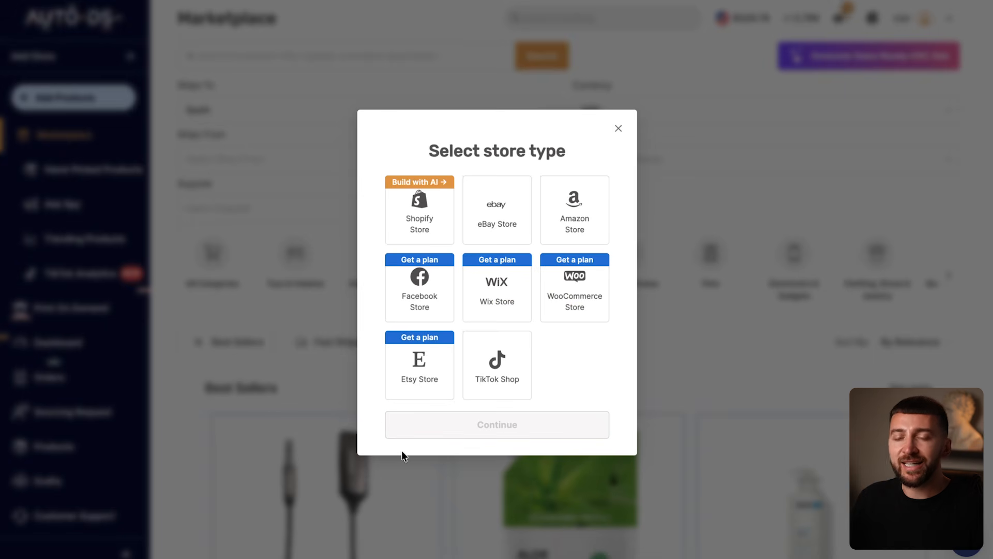
click(498, 368)
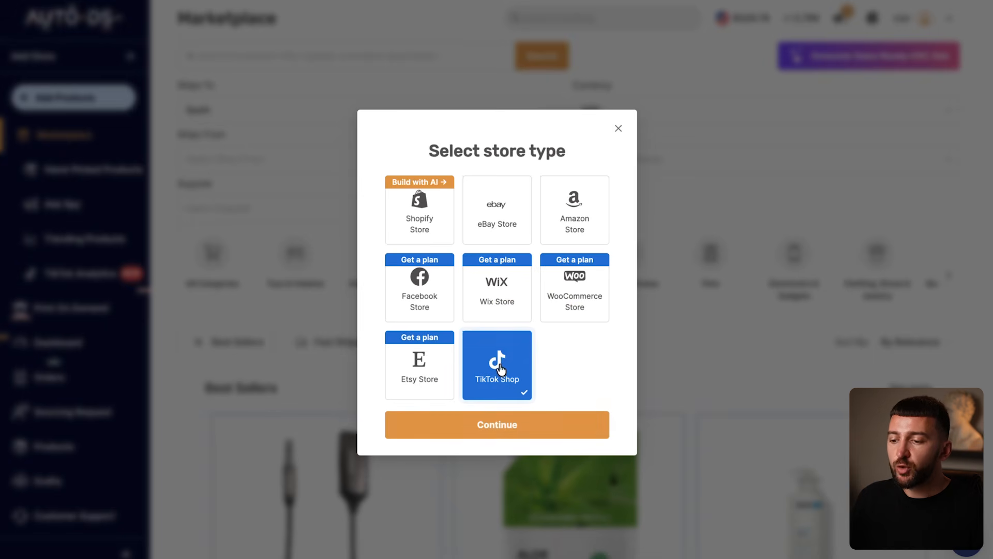
click(517, 429)
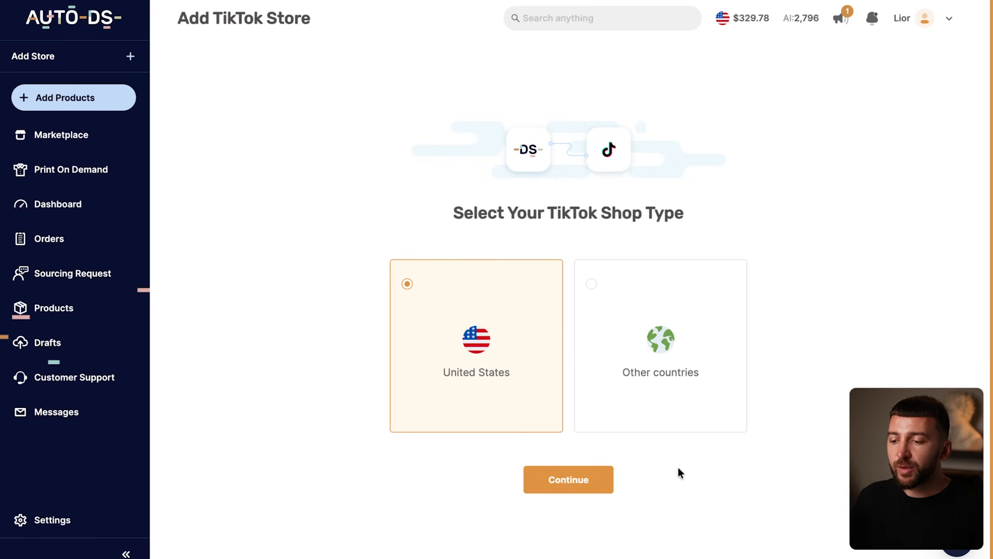
click(679, 383)
click(560, 477)
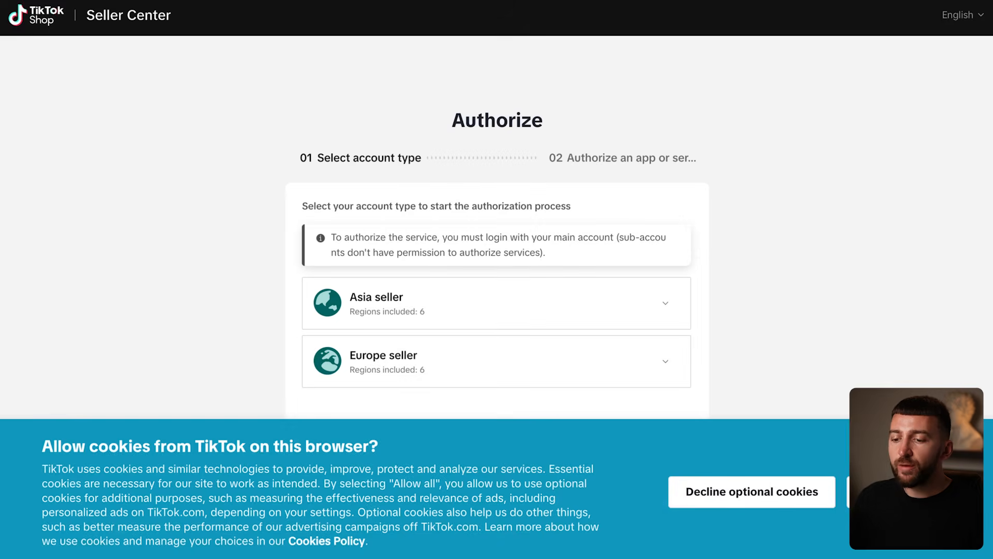
Step: Accept the TikTok cookies and select the Europe seller account for the United Kingdom to start the authorization
click(900, 492)
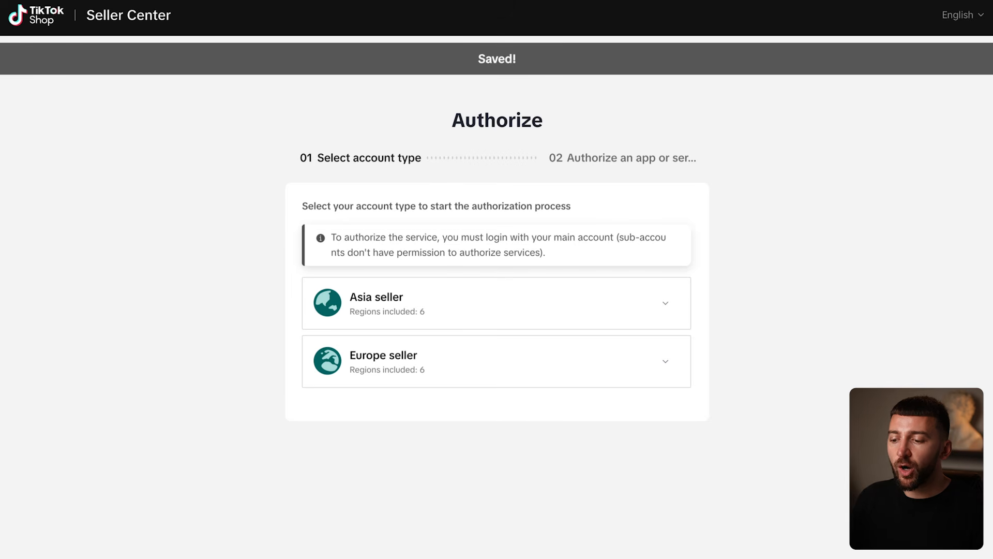
click(582, 368)
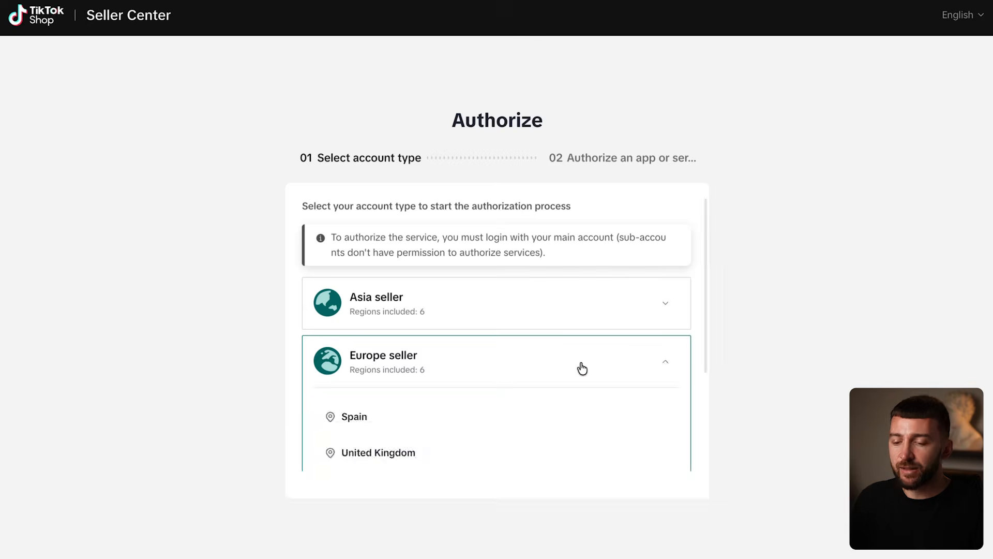
mouse_move(446, 425)
scroll(477, 420, down, 1)
mouse_move(368, 412)
click(652, 409)
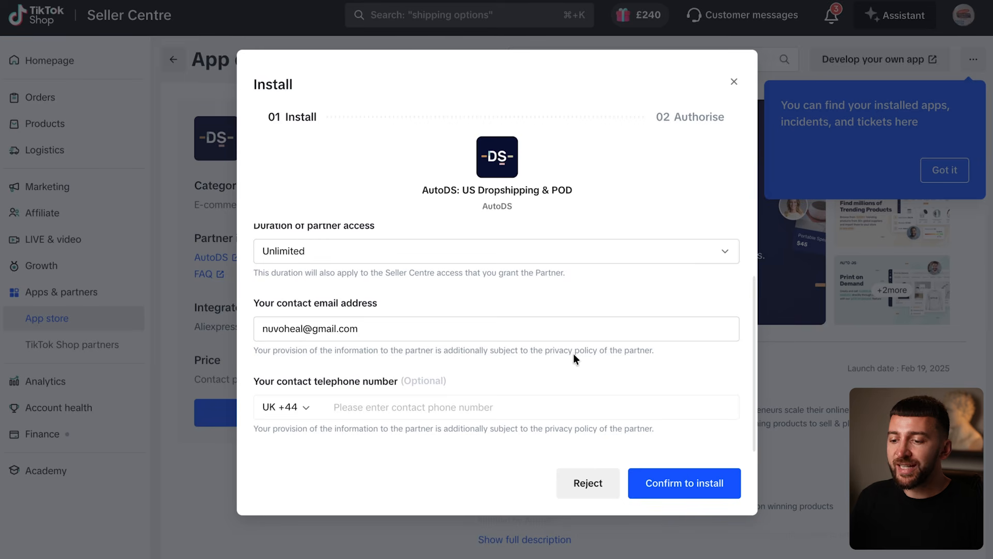
Step: Confirm the AutoDS app installation for the Humbric shop with Unlimited partner access and authorise it
scroll(603, 310, up, 2)
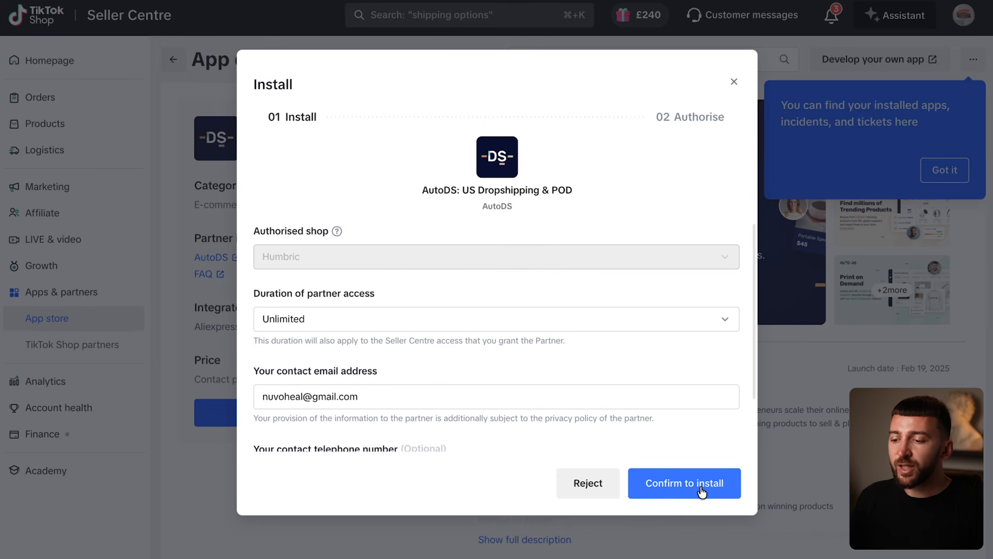
click(701, 489)
click(704, 485)
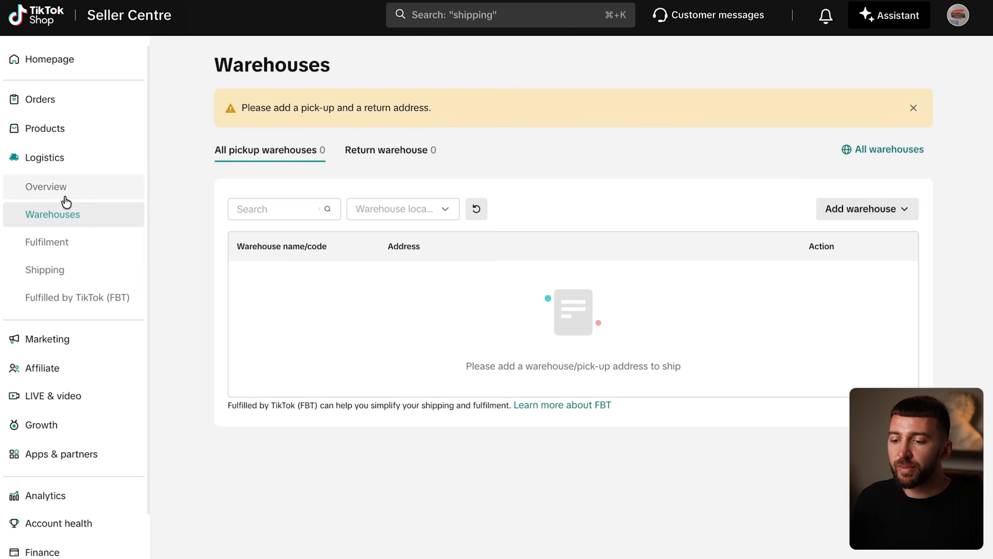
Step: Start adding a United Kingdom warehouse in the Seller Centre's logistics section
click(855, 209)
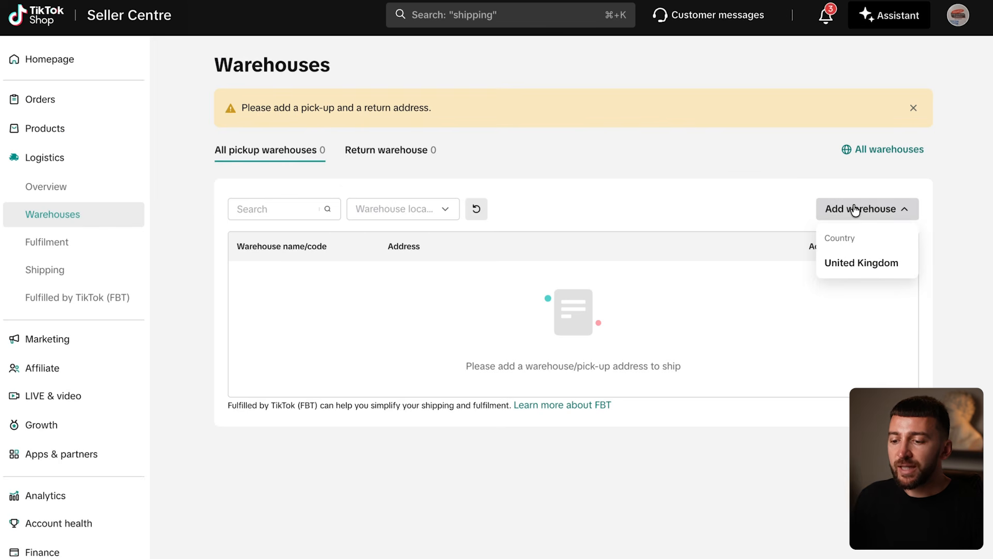
click(857, 264)
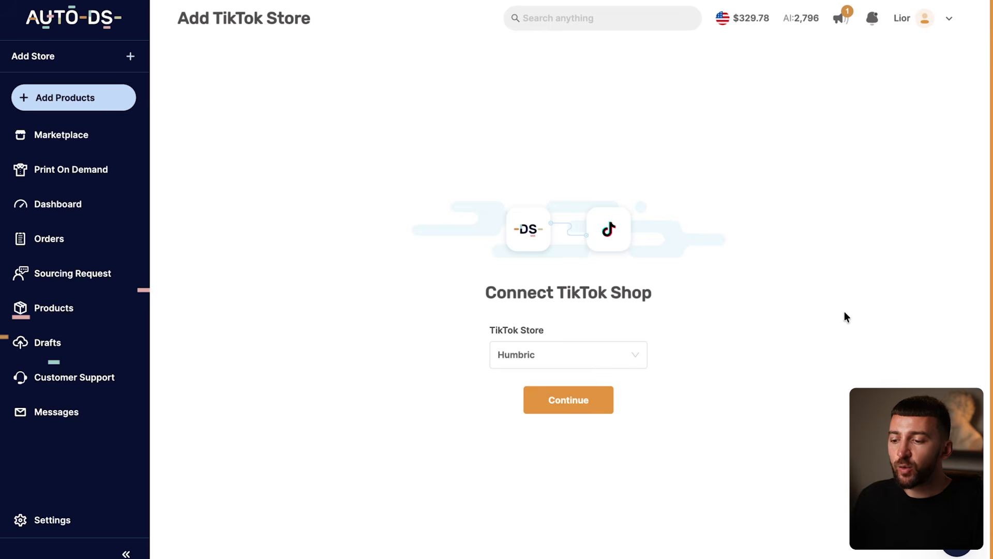
Step: Switch to AutoDS and connect the Humbric TikTok store
click(585, 409)
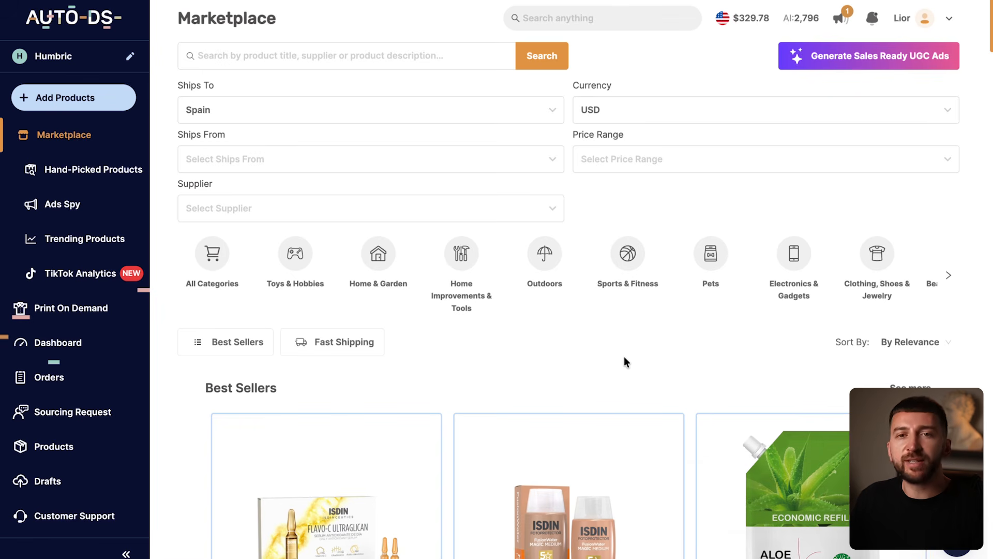
Step: Filter the Marketplace to products shipping to and from the United Kingdom, with the currency set to GBP
click(268, 110)
click(255, 157)
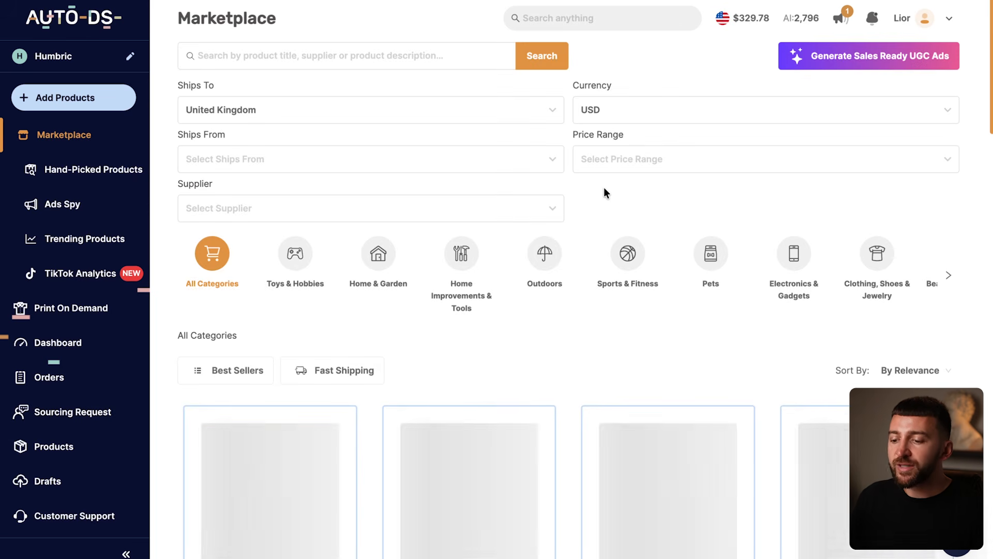
click(254, 159)
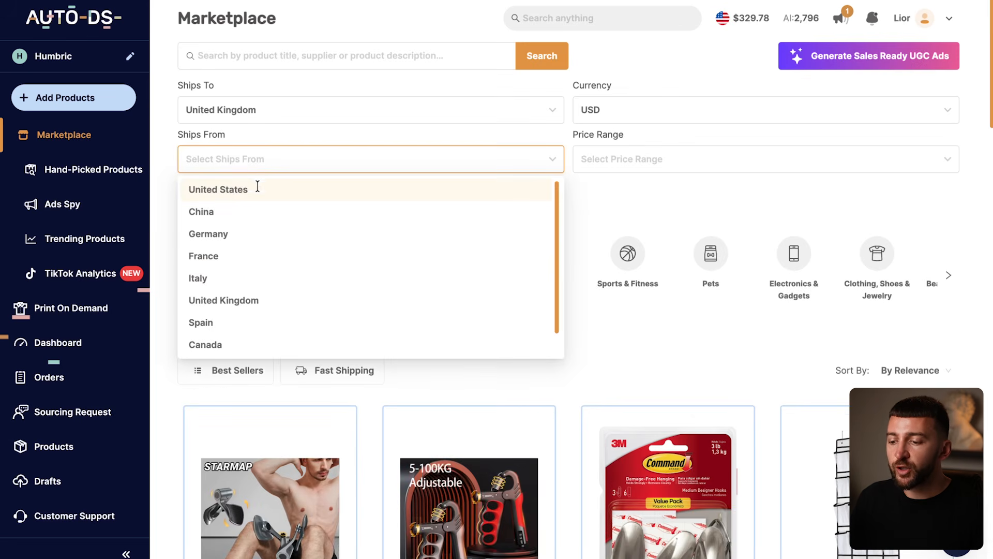
click(246, 301)
click(632, 209)
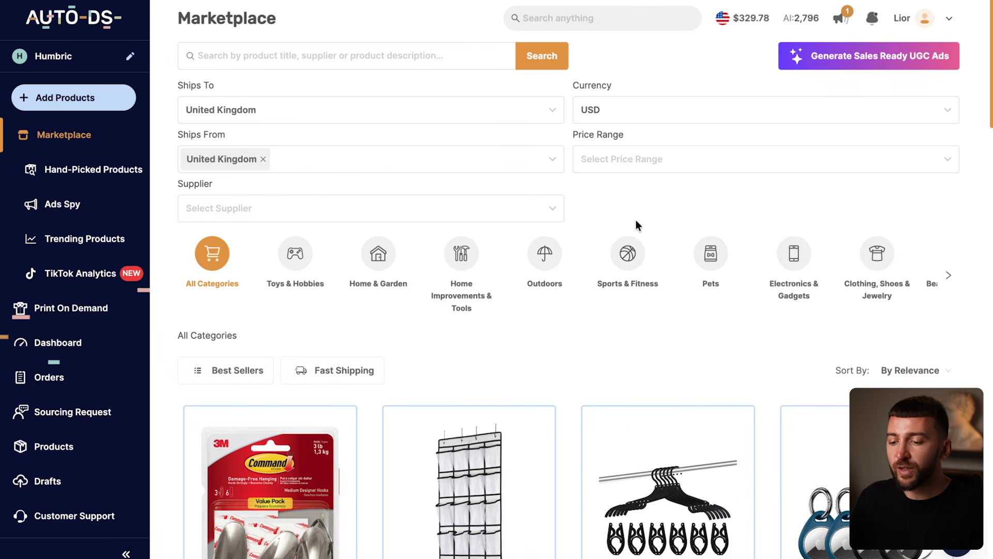
click(617, 110)
click(609, 186)
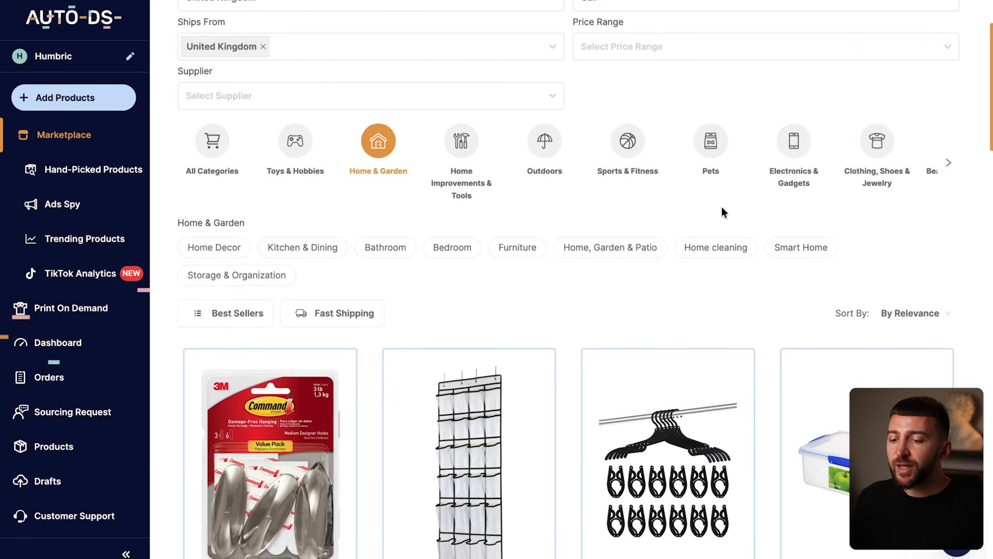
Step: Browse the Home & Garden products in the Marketplace, including their prices and shipping times
scroll(721, 206, down, 3)
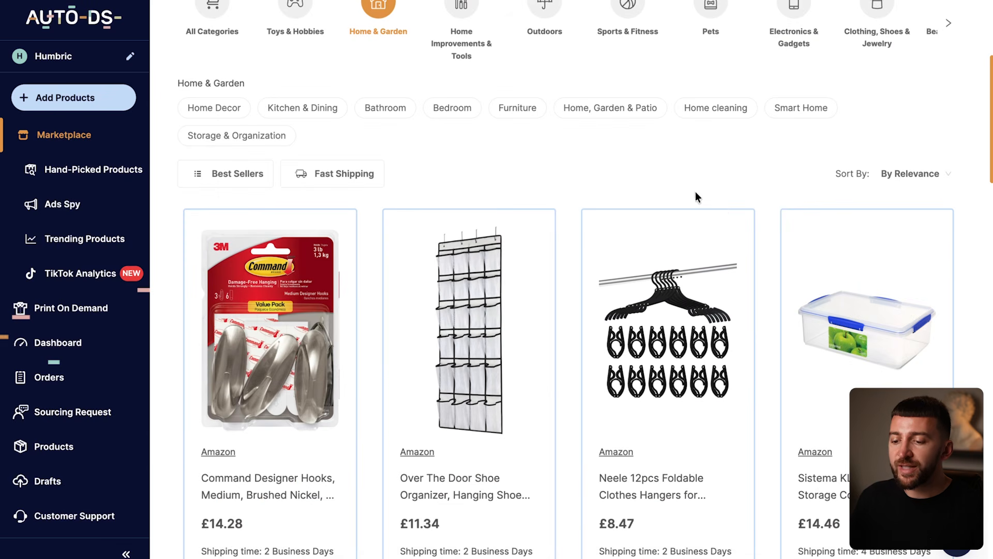
scroll(696, 185, down, 8)
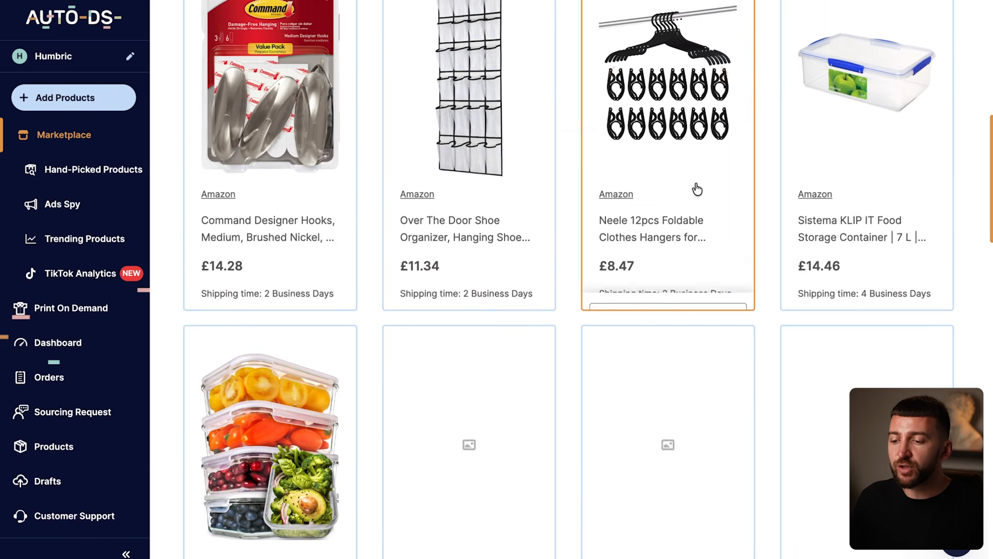
scroll(695, 182, down, 10)
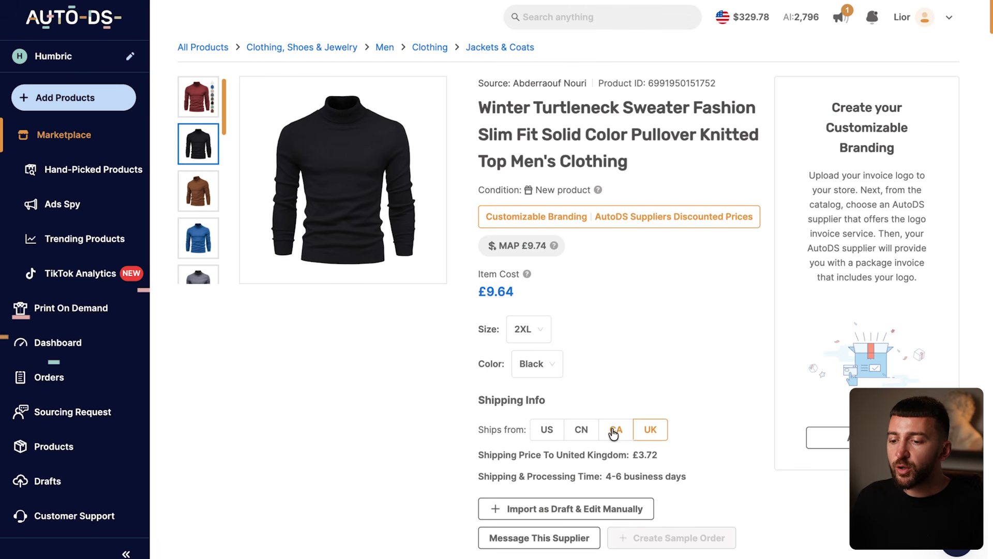
Step: Compare the turtleneck sweater's shipping from US, CN, CA and UK, and add the product to the drafts with UK selected
click(544, 433)
click(574, 432)
click(616, 432)
click(650, 431)
click(628, 508)
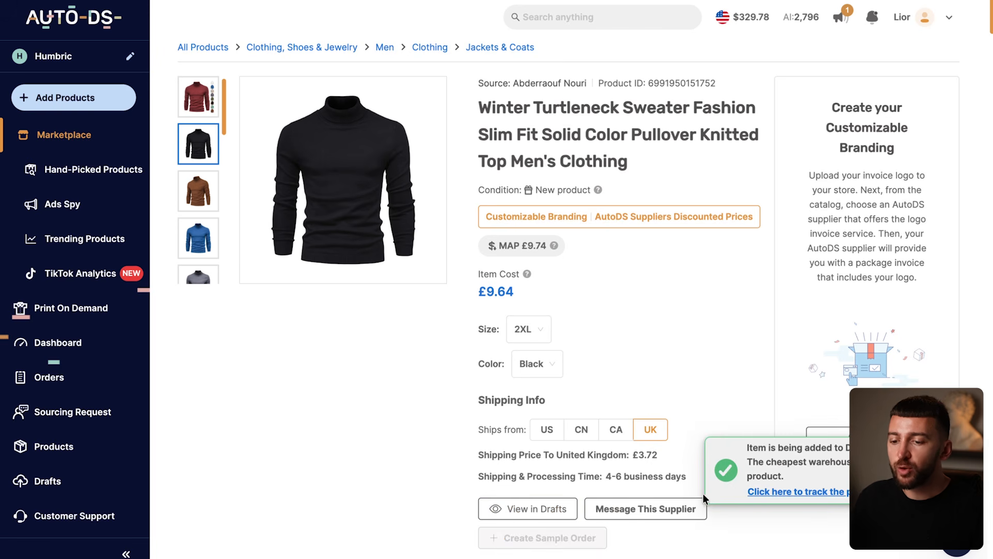
Step: Open the turtleneck sweater draft for editing and generate a new product title with AI at the Balanced temperature
click(540, 509)
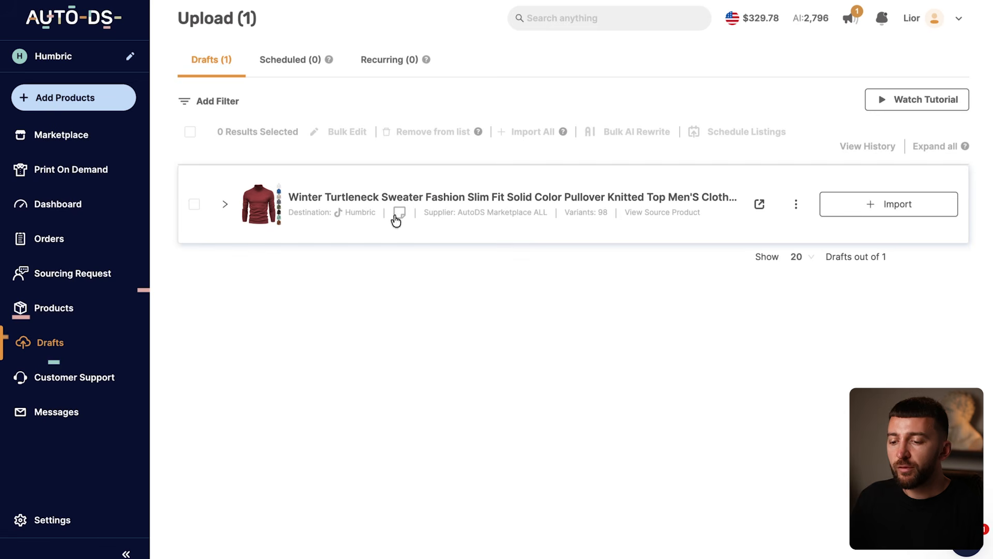
click(226, 205)
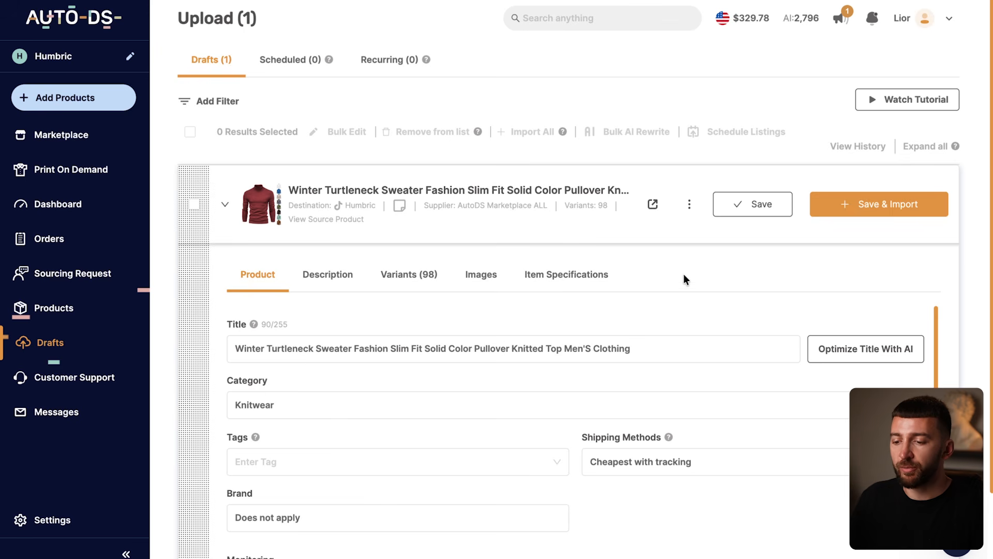
click(876, 361)
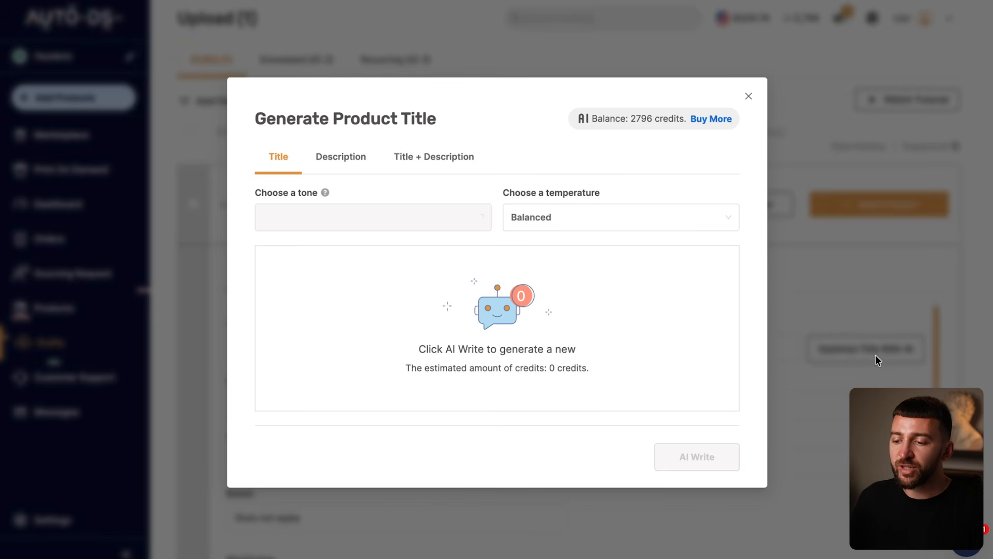
click(677, 456)
Step: Read the explanations of the draft's Stock Monitoring, Price Monitoring and Auto Order settings
scroll(763, 372, down, 3)
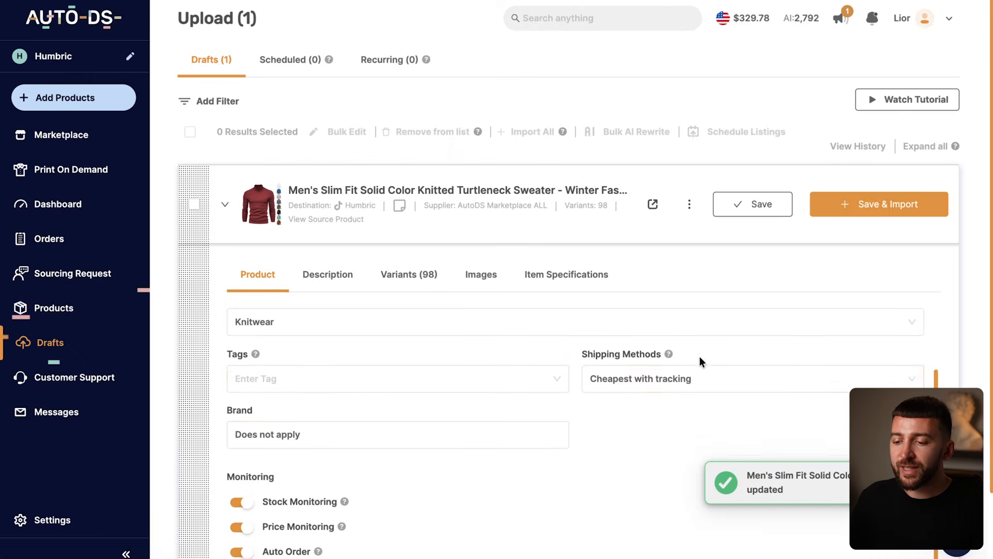
mouse_move(343, 436)
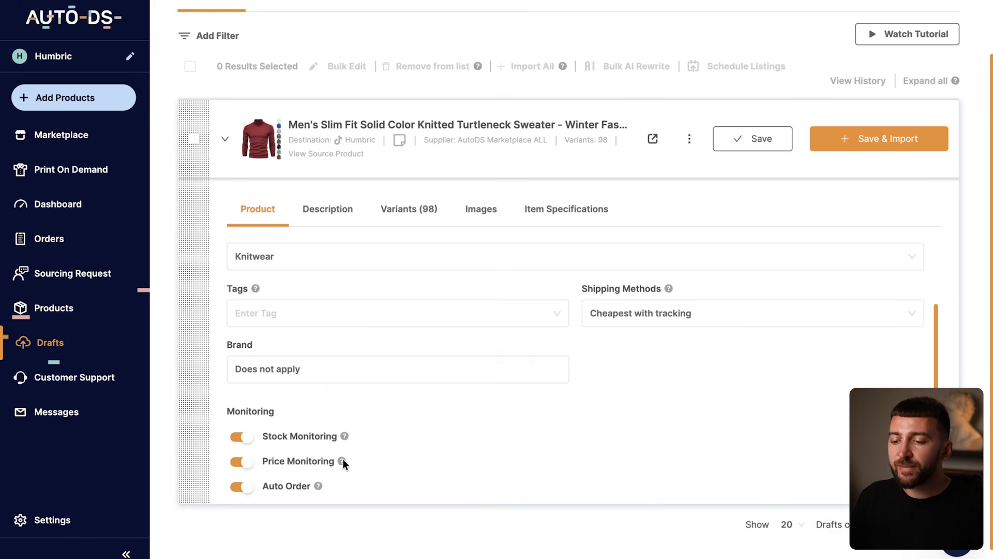
mouse_move(342, 462)
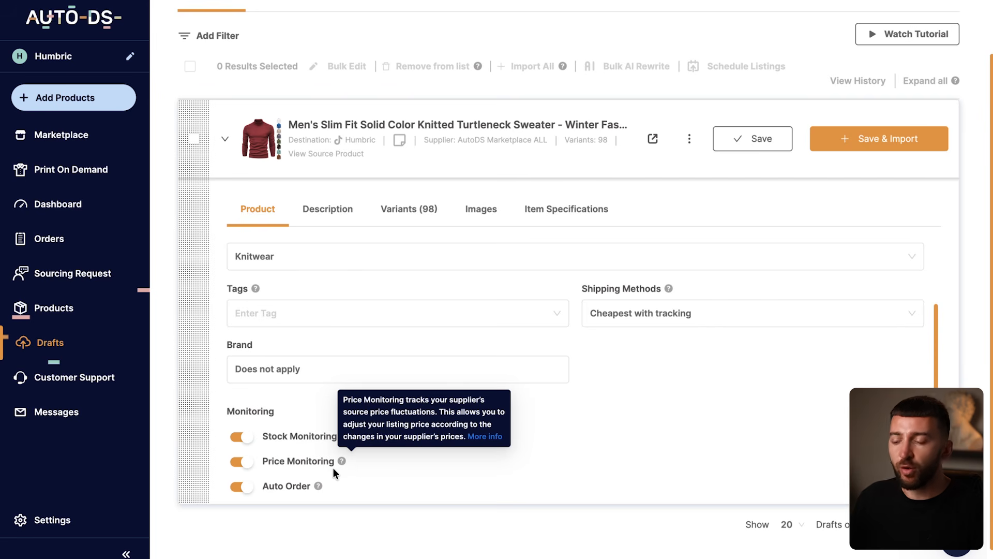
mouse_move(317, 487)
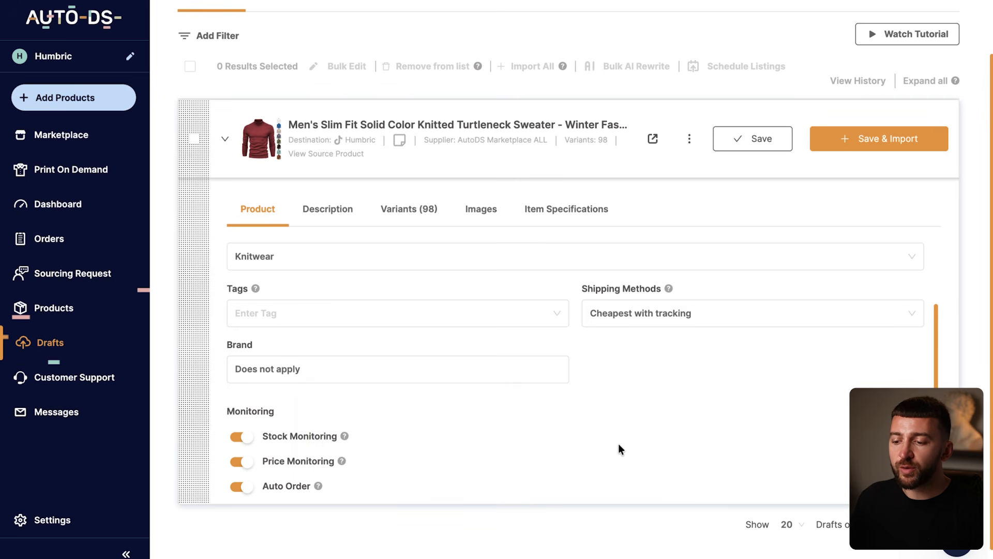
Step: Generate a new product description for the sweater draft with AI in a more professional tone at Balanced temperature, and save it
scroll(619, 443, up, 3)
click(325, 210)
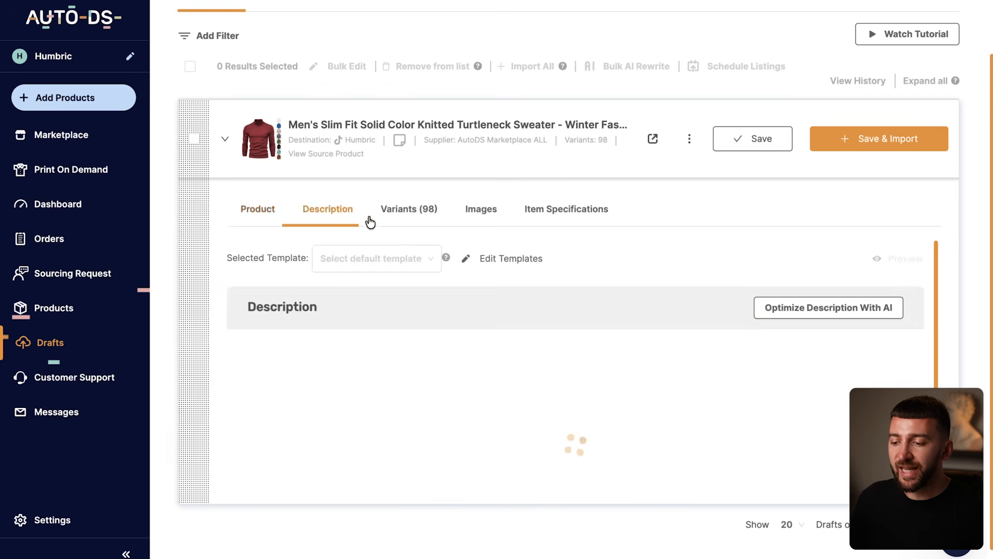
click(818, 309)
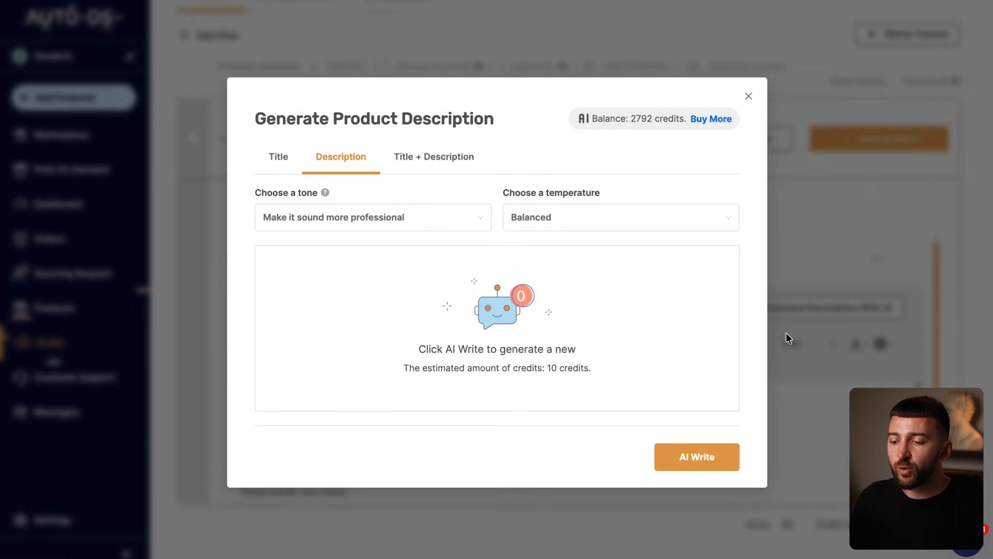
click(690, 458)
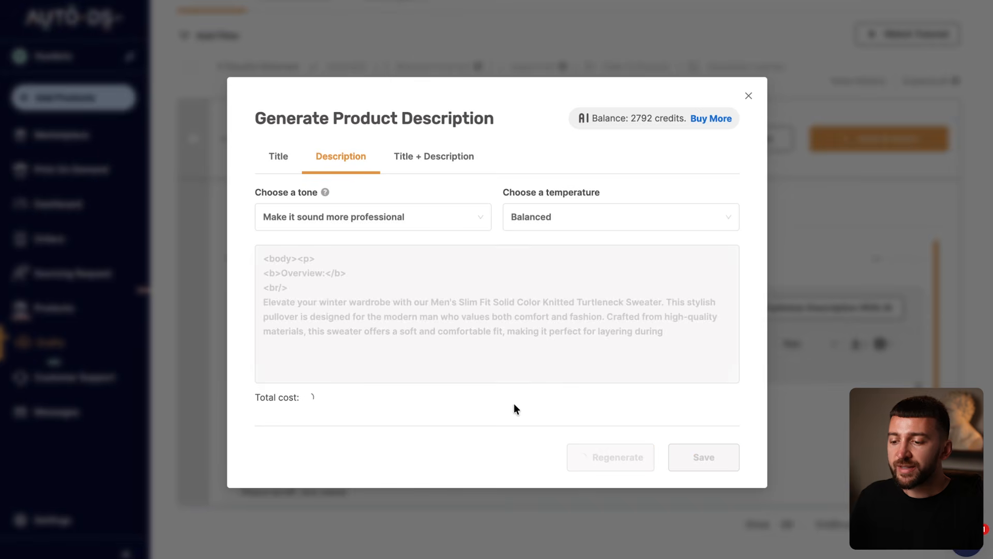
scroll(643, 293, down, 10)
click(716, 457)
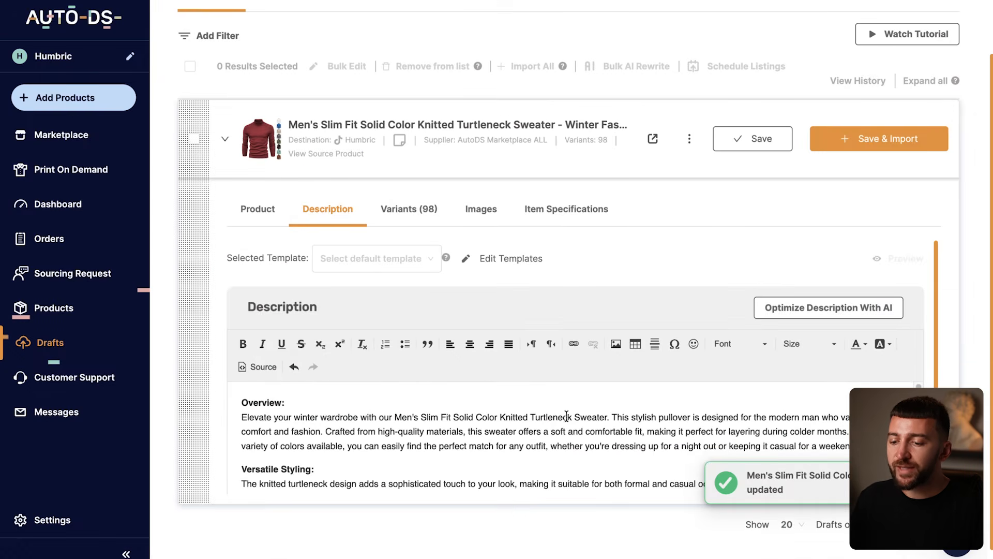
Step: Select all of the sweater draft's variants and bulk-update their sell price to 29.99
click(424, 209)
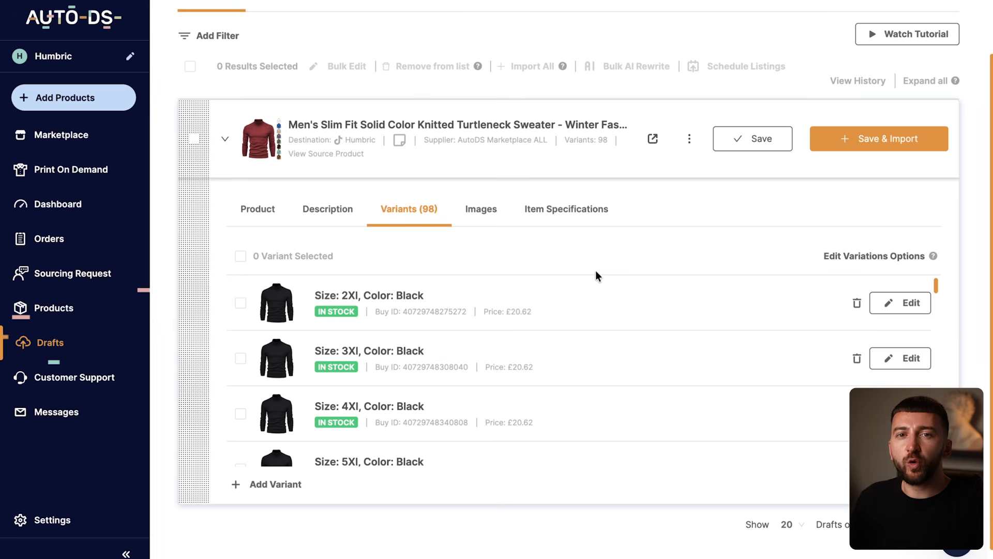
click(240, 257)
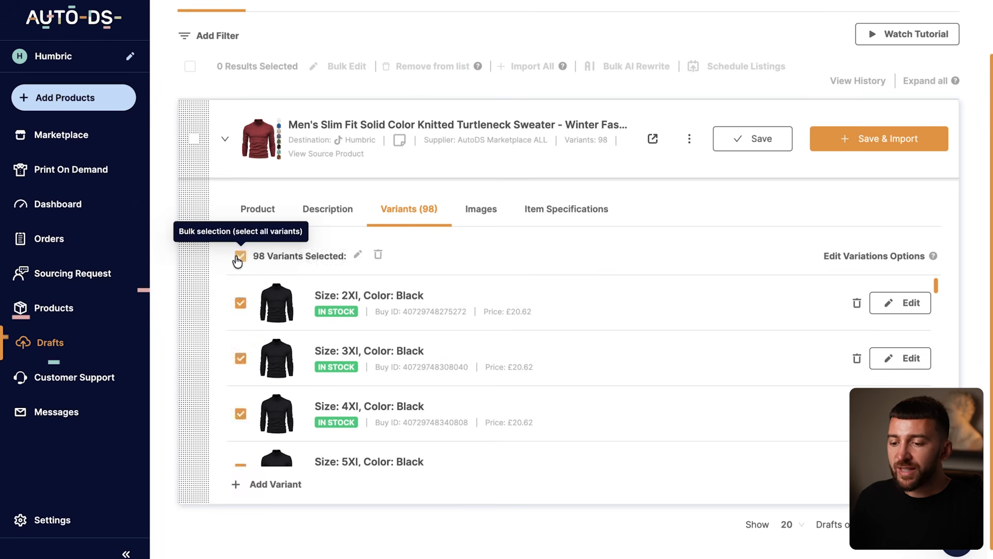
click(358, 255)
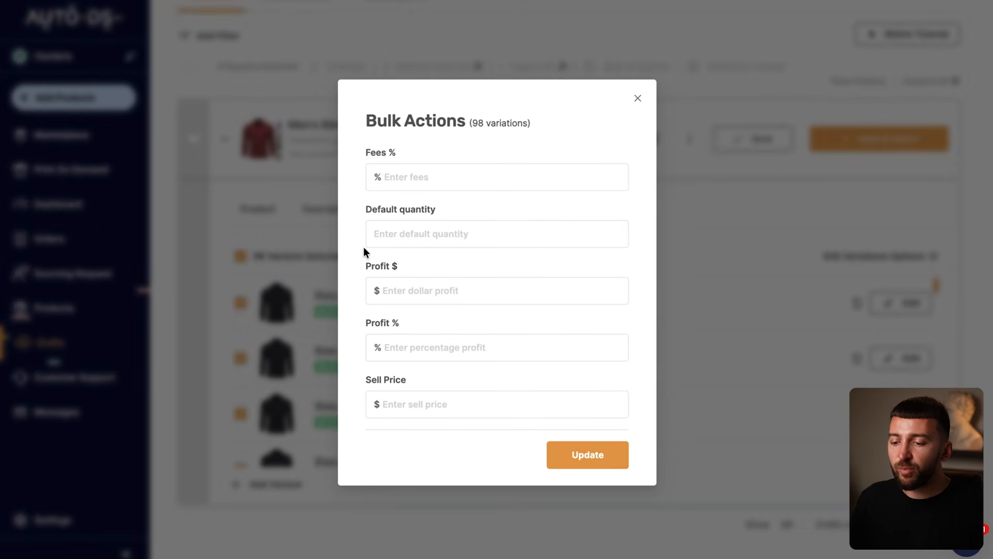
click(428, 404)
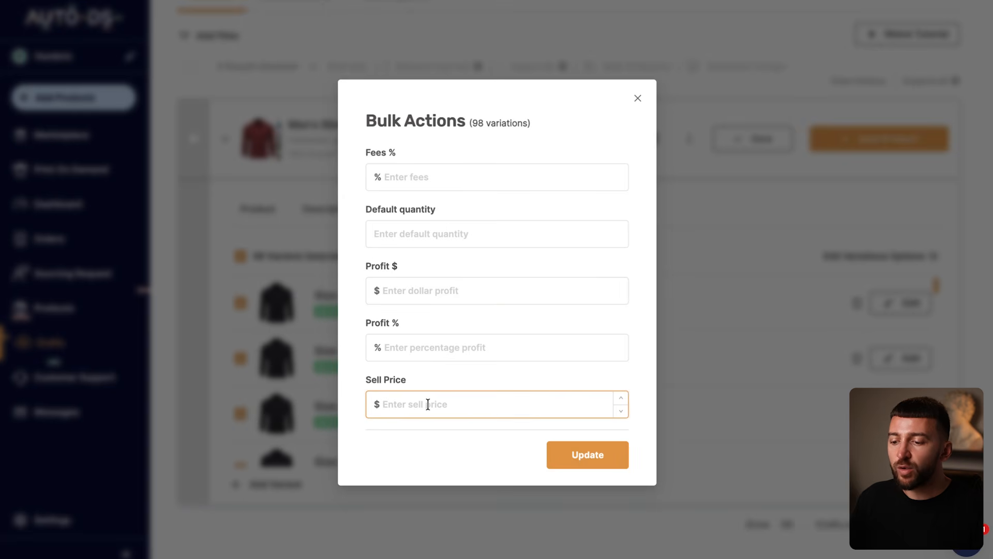
text(29.99)
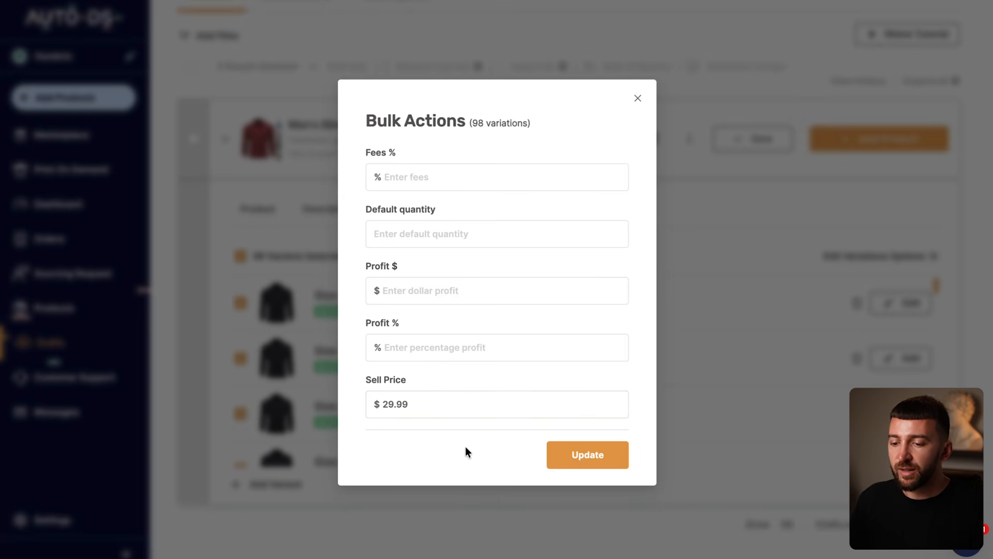
click(571, 460)
Step: Review the draft's images and item specifications, and save and import the sweater to the store
click(482, 210)
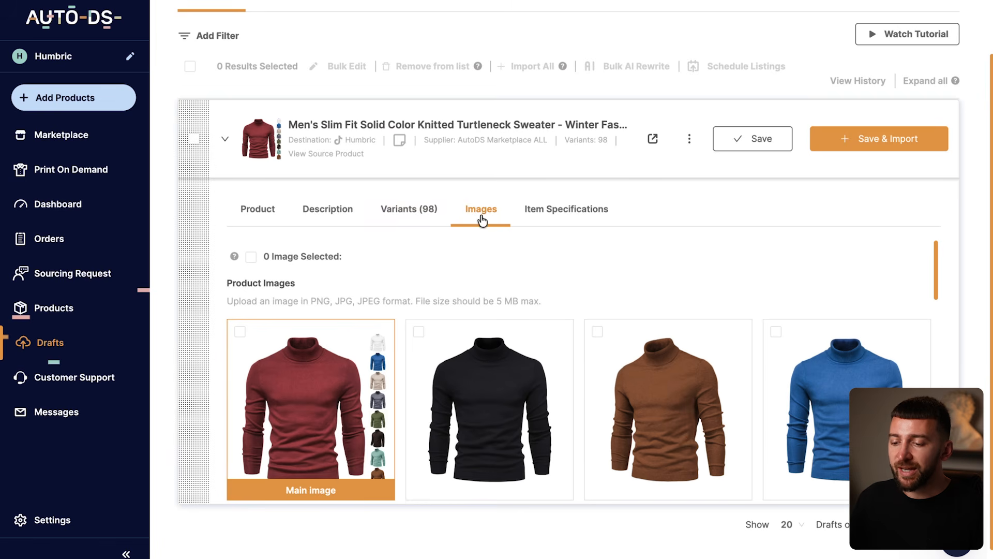
scroll(645, 268, down, 2)
scroll(646, 273, down, 10)
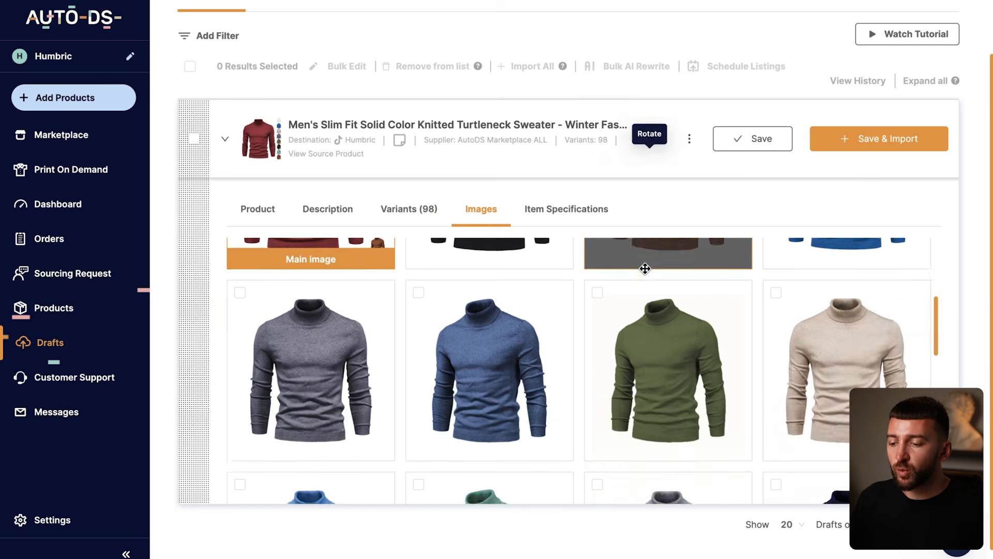
scroll(645, 268, up, 10)
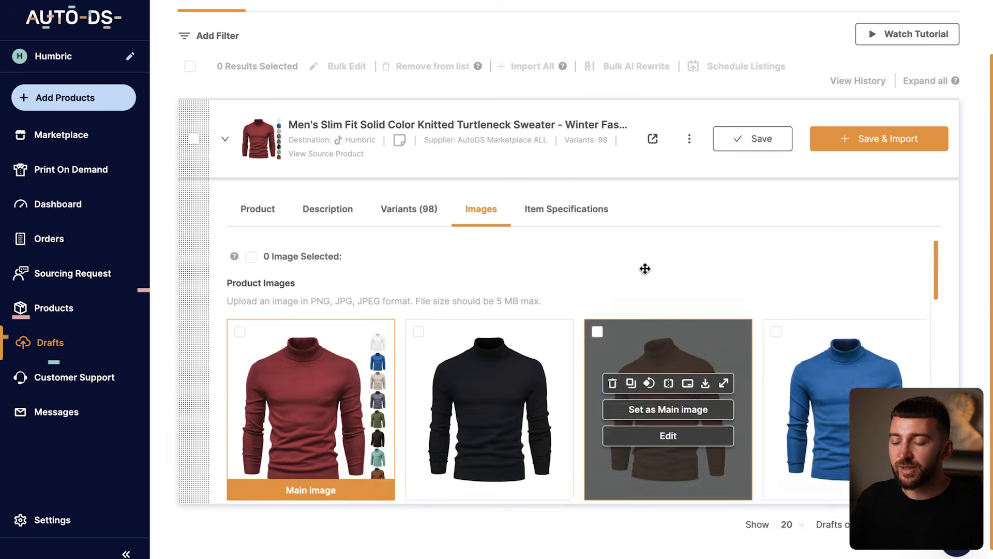
click(585, 213)
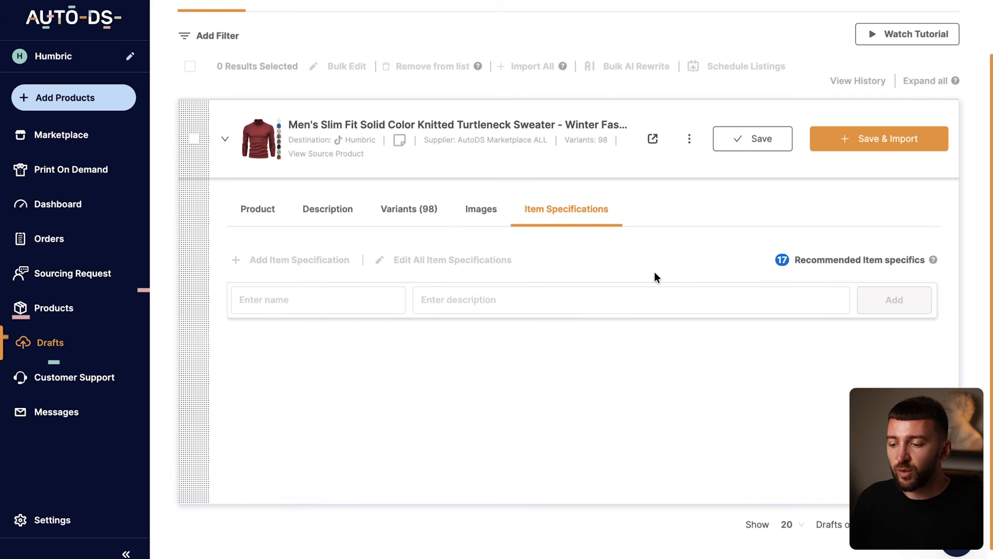
click(872, 149)
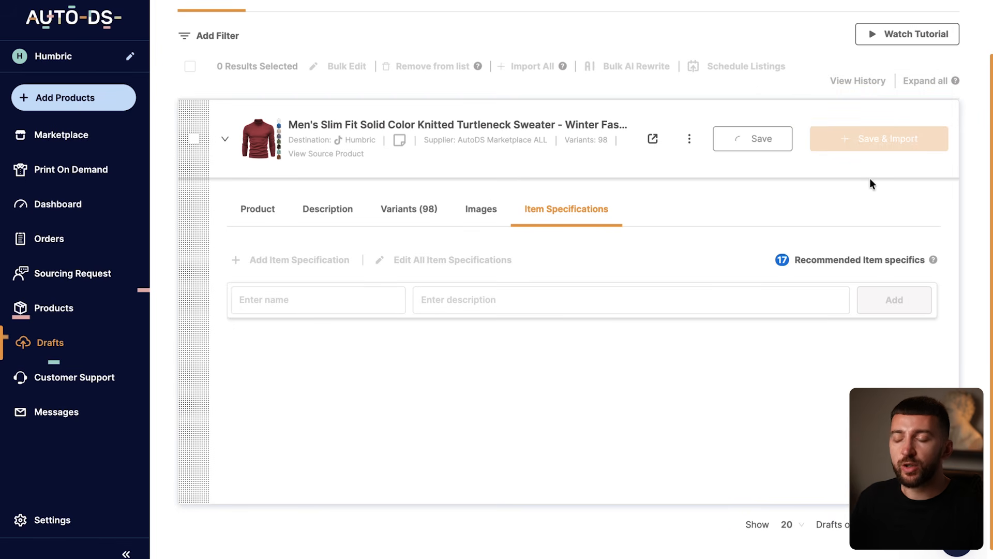
Step: Switch to TikTok Shop Seller Centre and check the products under review in the product management page
drag(507, 270, 276, 265)
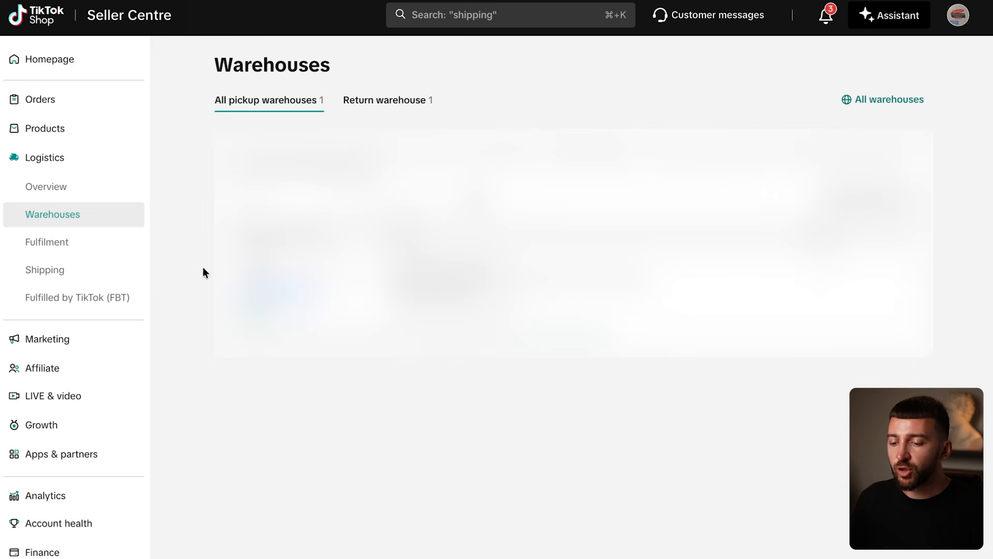
click(65, 129)
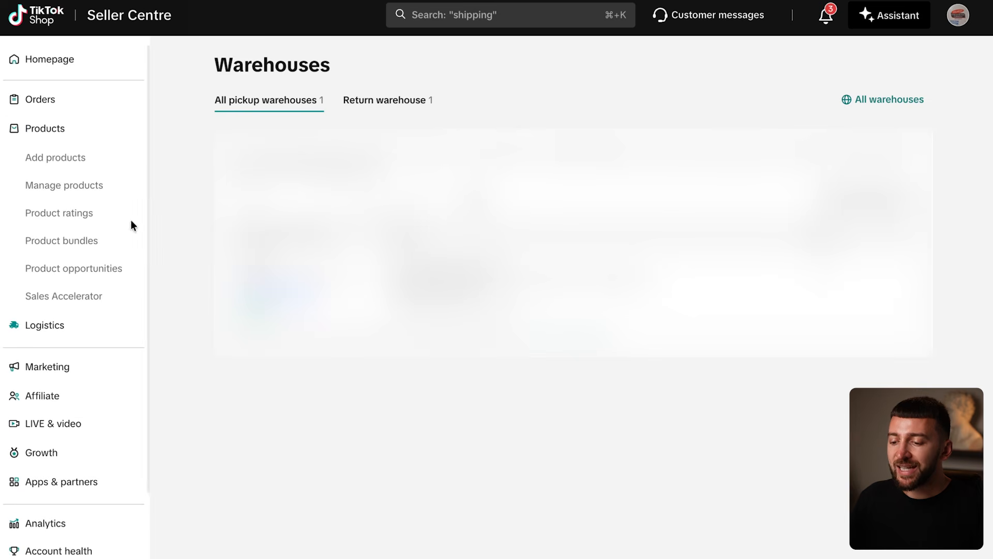
click(81, 185)
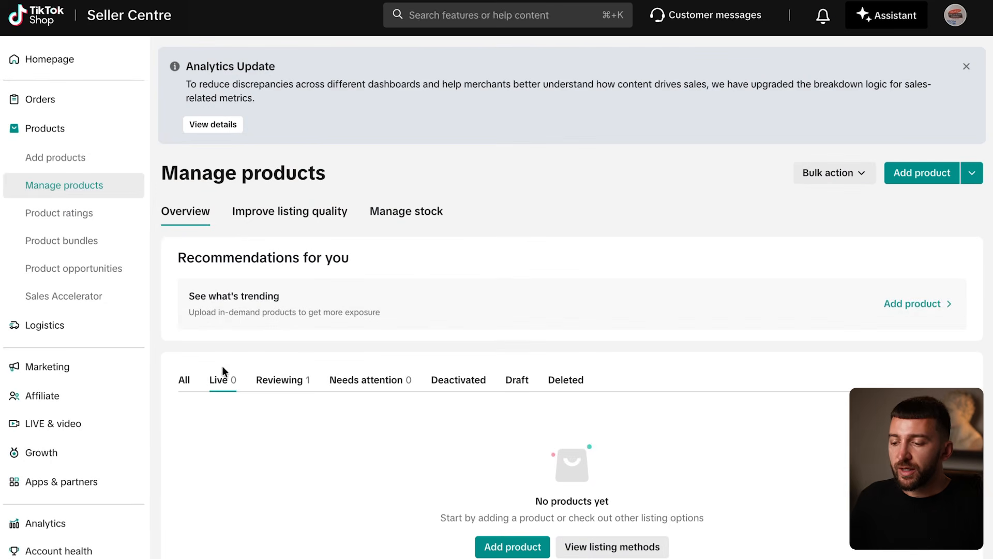
click(291, 386)
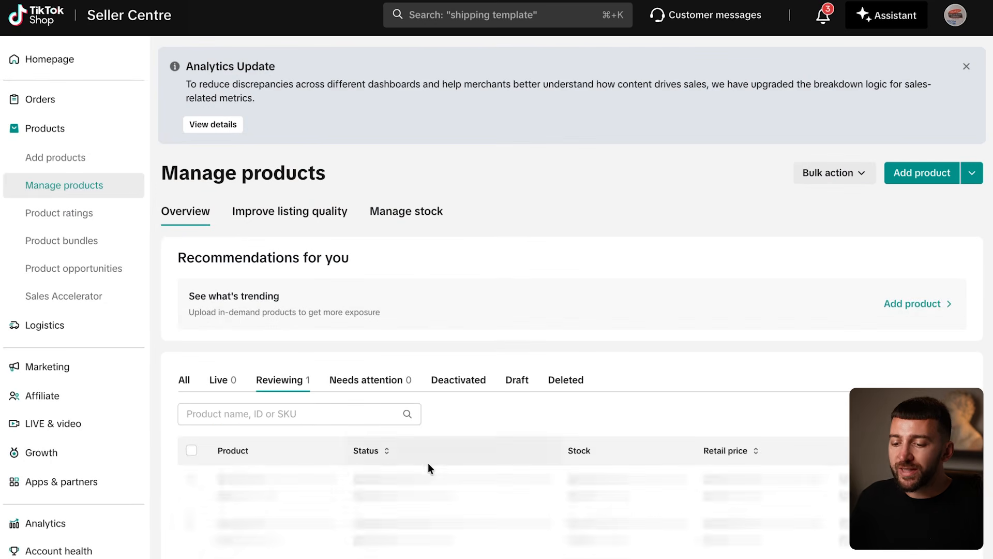
scroll(656, 339, down, 2)
scroll(655, 333, down, 3)
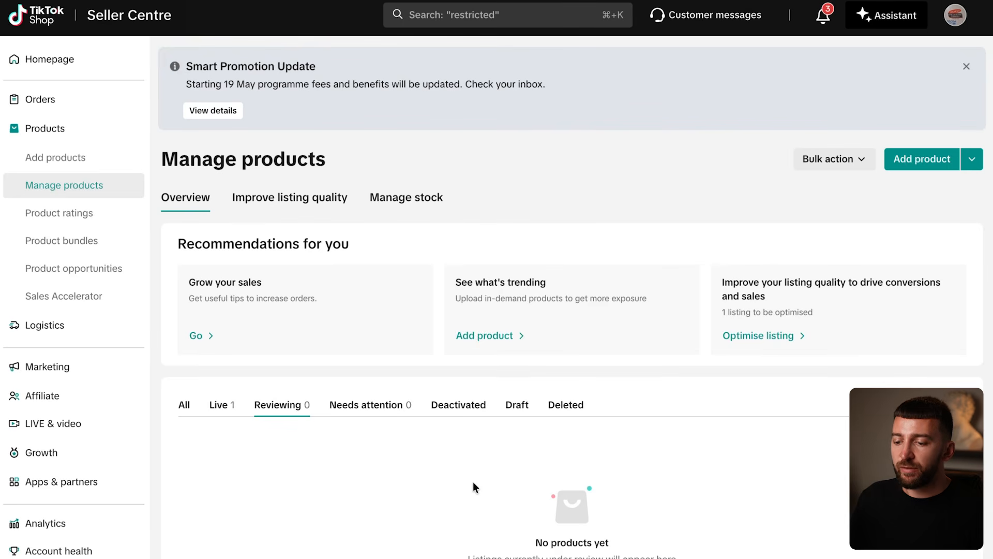
Step: Check the shop's live products, preview the turtleneck sweater listing, and open the shop's orders
click(223, 412)
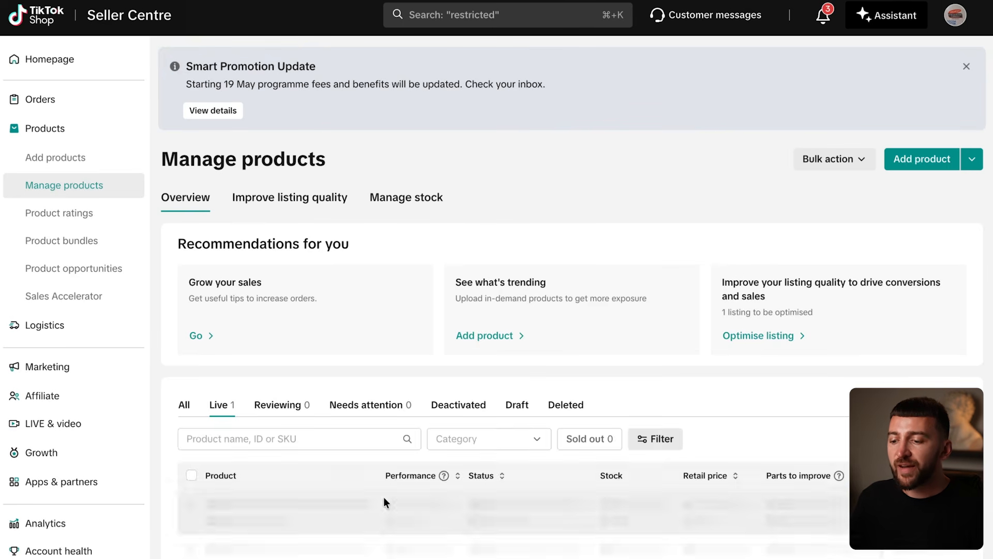
scroll(589, 361, down, 3)
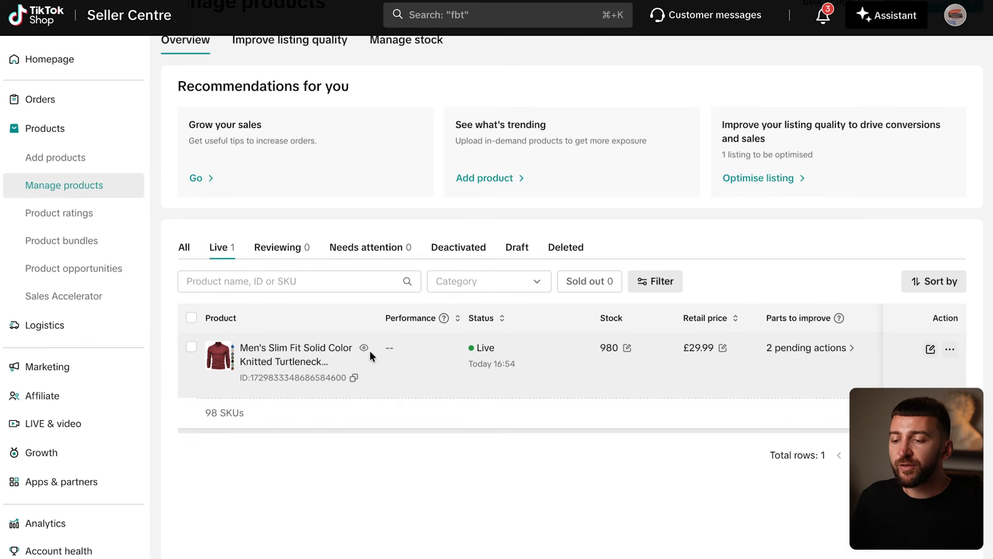
click(364, 347)
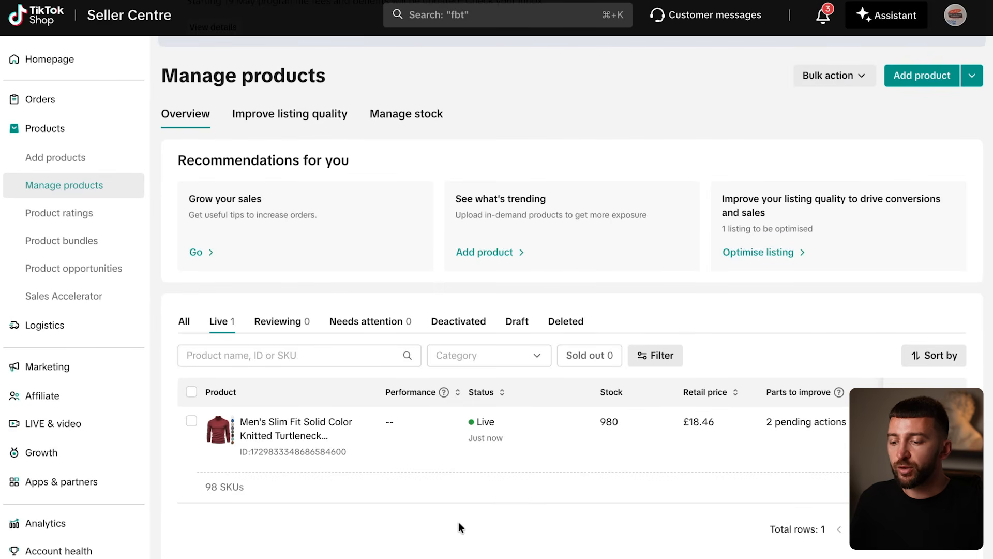
click(37, 104)
click(48, 129)
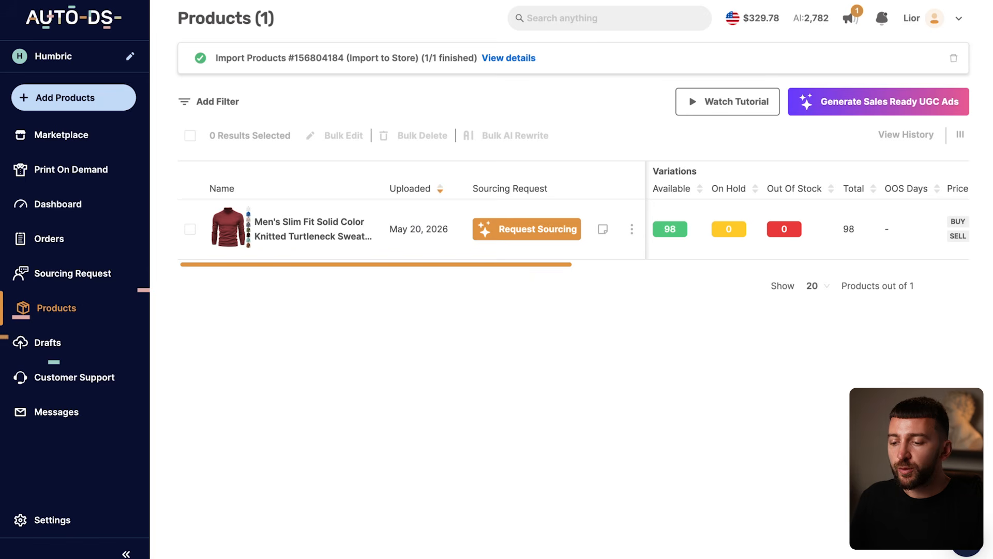
Step: Switch to the AutoDS orders and start an auto order for the pending black, size L turtleneck sweater order
click(49, 239)
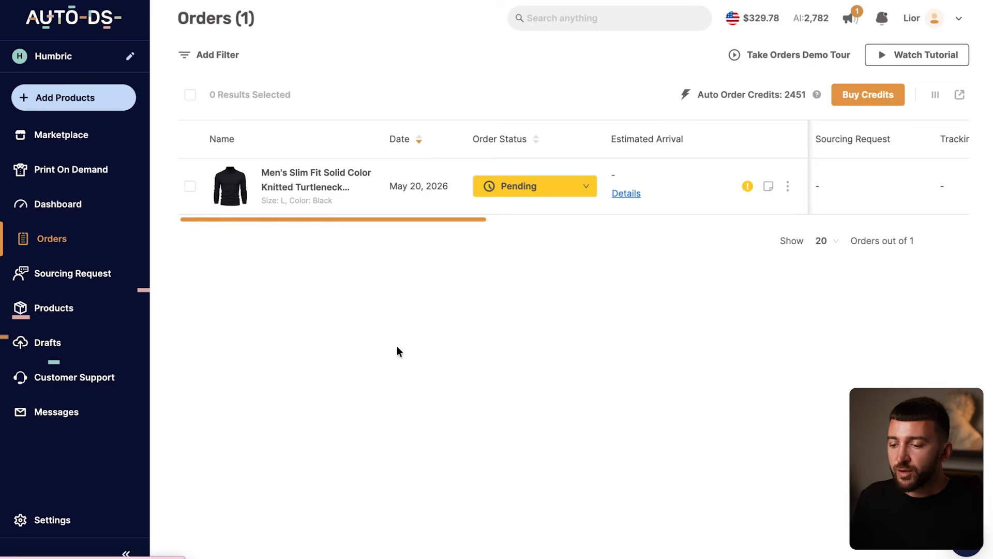
click(583, 197)
click(518, 218)
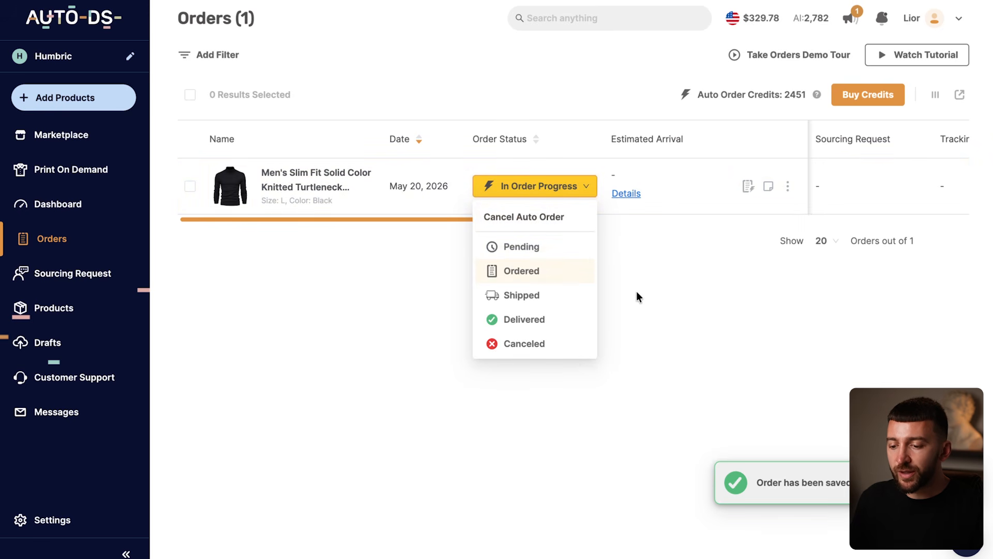